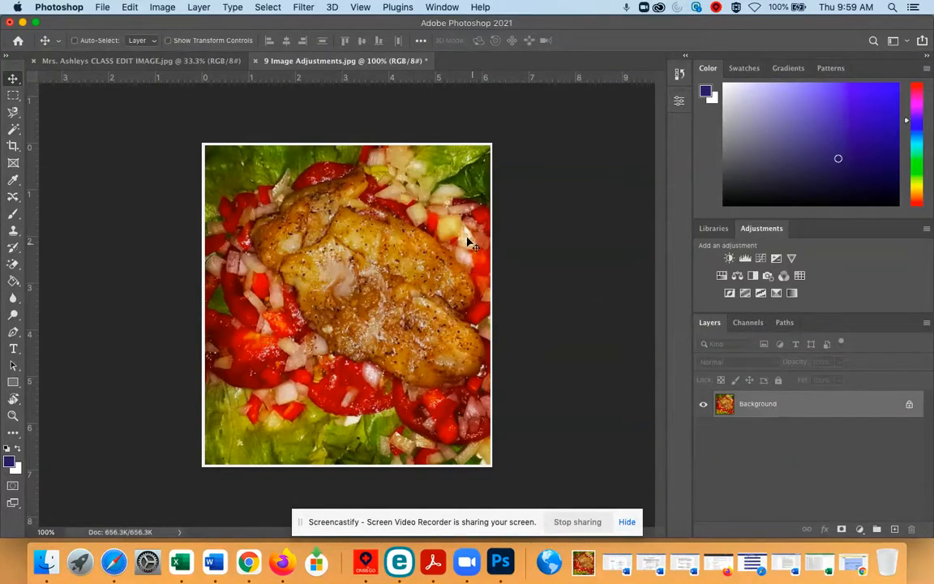
# - Duplicate the Background layer and rename the copy Shadows/Highlights
pyautogui.click(197, 6)
pyautogui.click(217, 60)
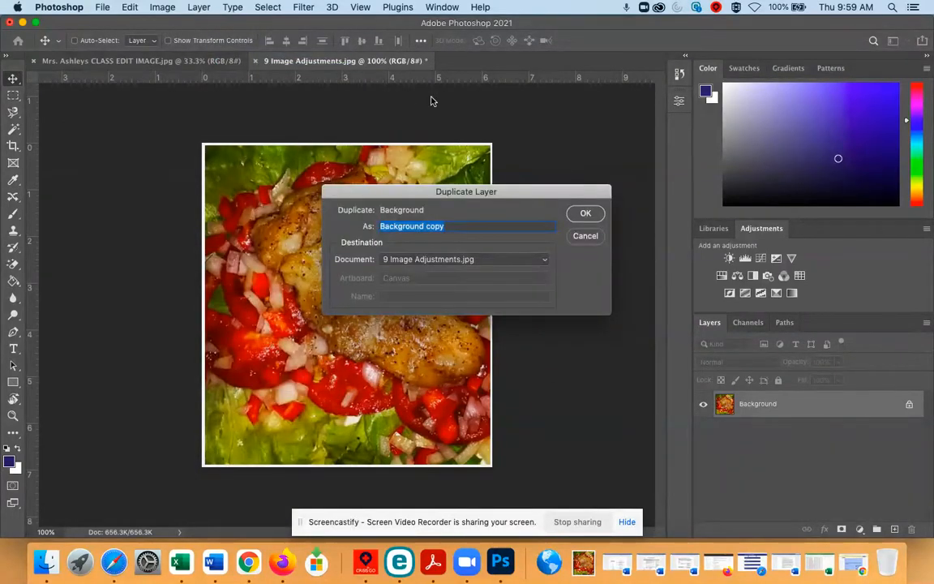
pyautogui.click(584, 214)
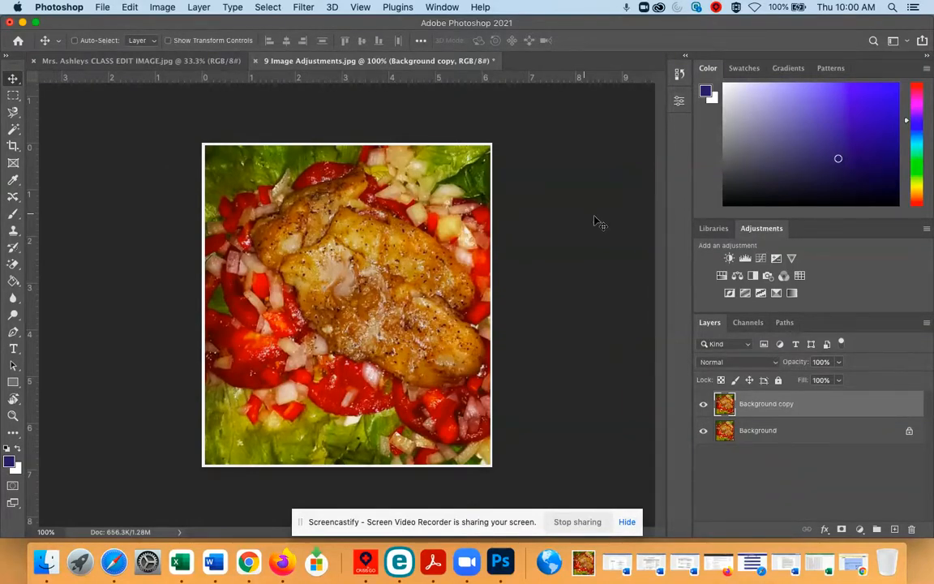
pyautogui.doubleClick(766, 403)
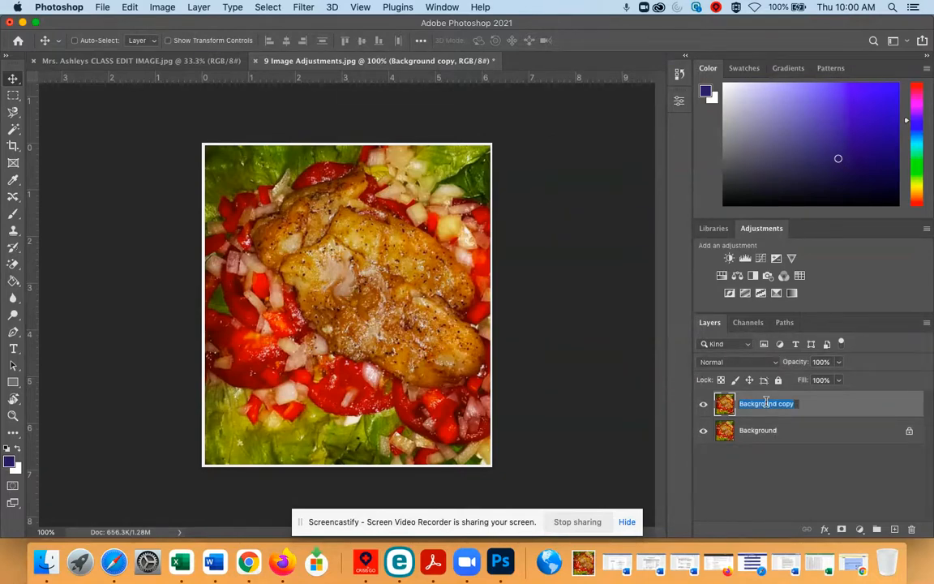
pyautogui.write('Shadows/Highlights')
pyautogui.press('Return')
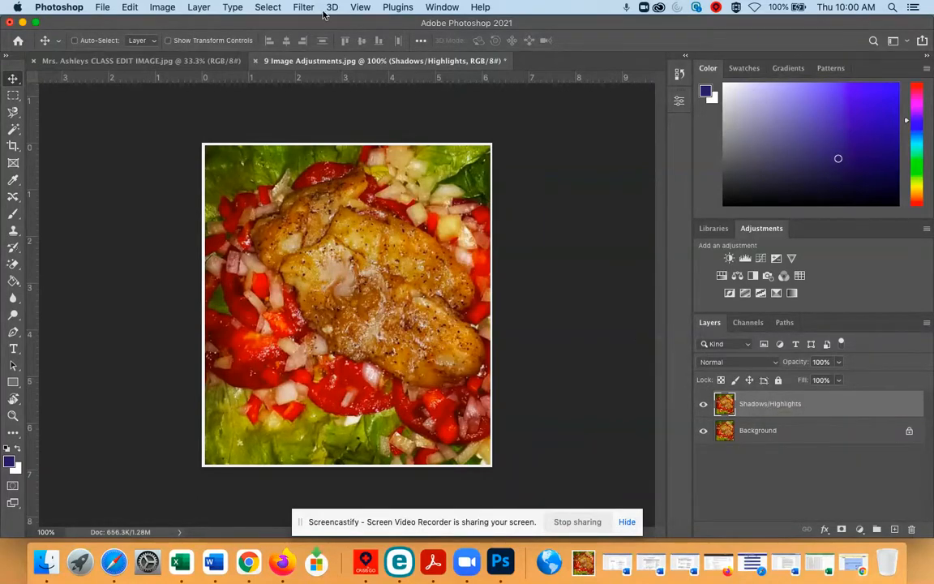
# - Open the Shadows/Highlights adjustment on the copied layer, test the shadows up to 100%, and bring both amounts to 0%
pyautogui.click(154, 6)
pyautogui.moveTo(182, 47)
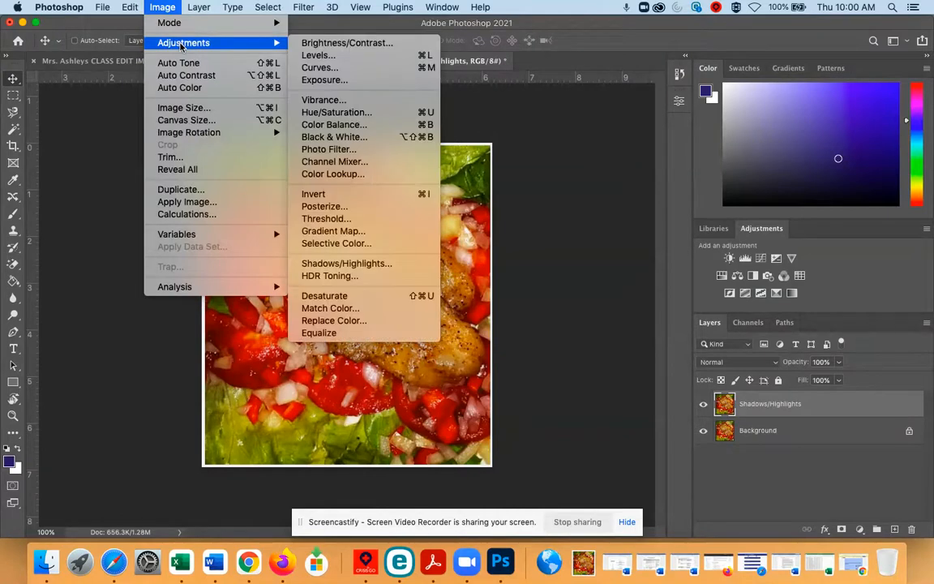
pyautogui.click(369, 262)
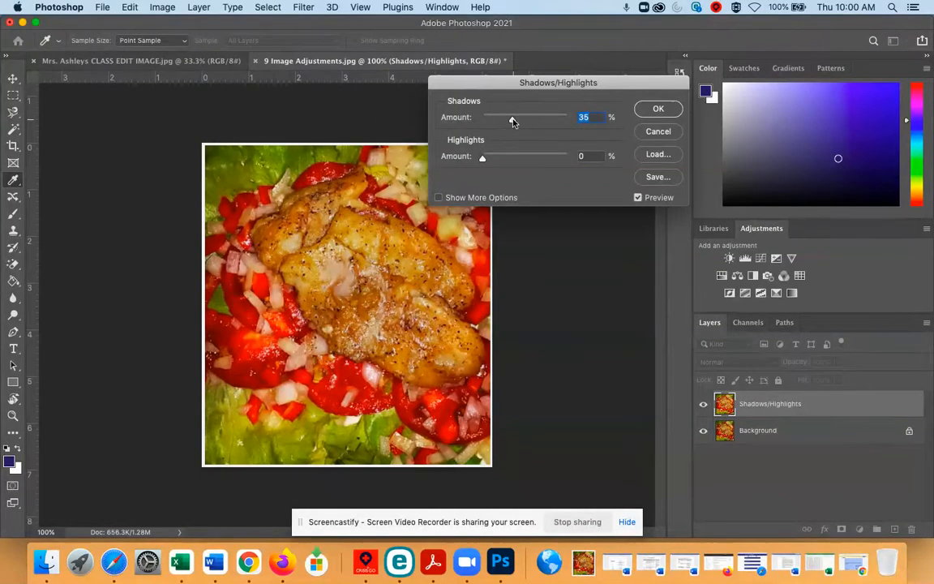
pyautogui.moveTo(486, 120); pyautogui.dragTo(466, 120)
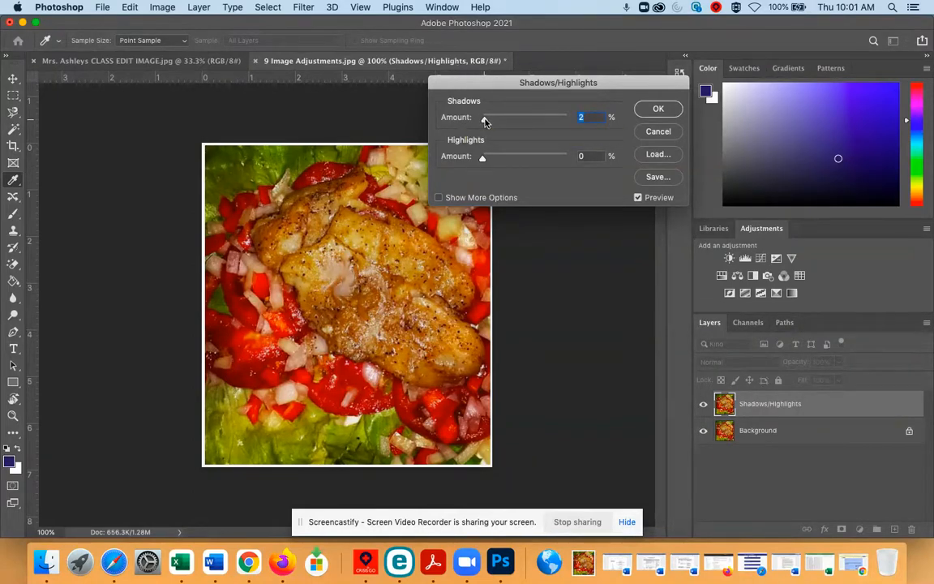
pyautogui.moveTo(484, 120); pyautogui.dragTo(566, 121)
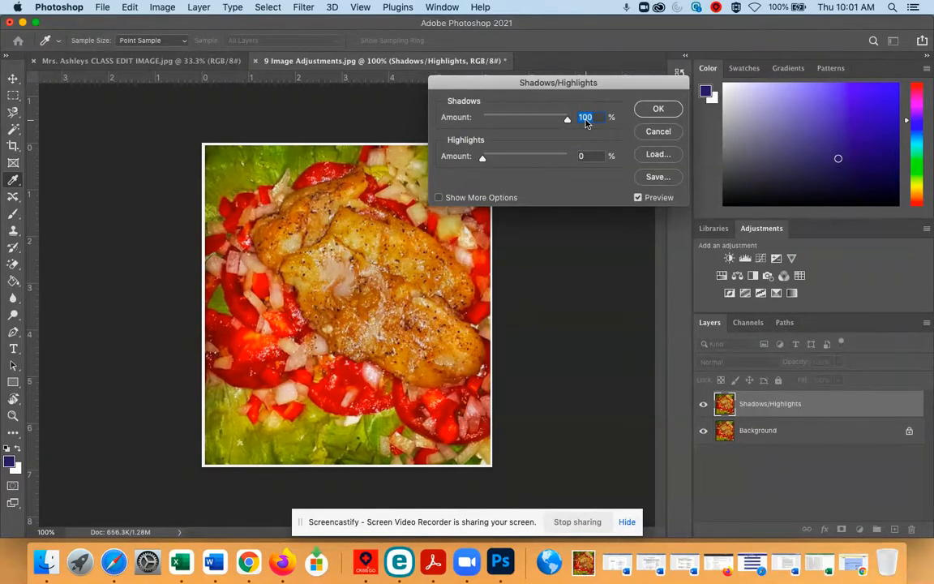
pyautogui.moveTo(585, 120); pyautogui.dragTo(423, 102)
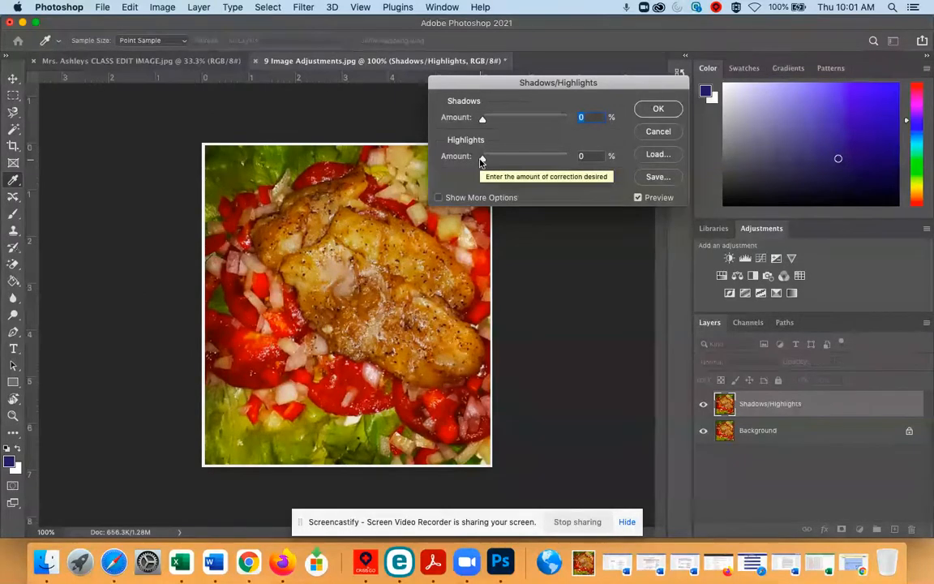
pyautogui.moveTo(482, 159)
pyautogui.mouseDown()
pyautogui.moveTo(590, 161)
pyautogui.moveTo(462, 156)
pyautogui.moveTo(590, 169)
pyautogui.moveTo(513, 176)
pyautogui.moveTo(439, 153)
pyautogui.moveTo(600, 180)
pyautogui.moveTo(507, 158)
pyautogui.moveTo(464, 162)
pyautogui.mouseUp()
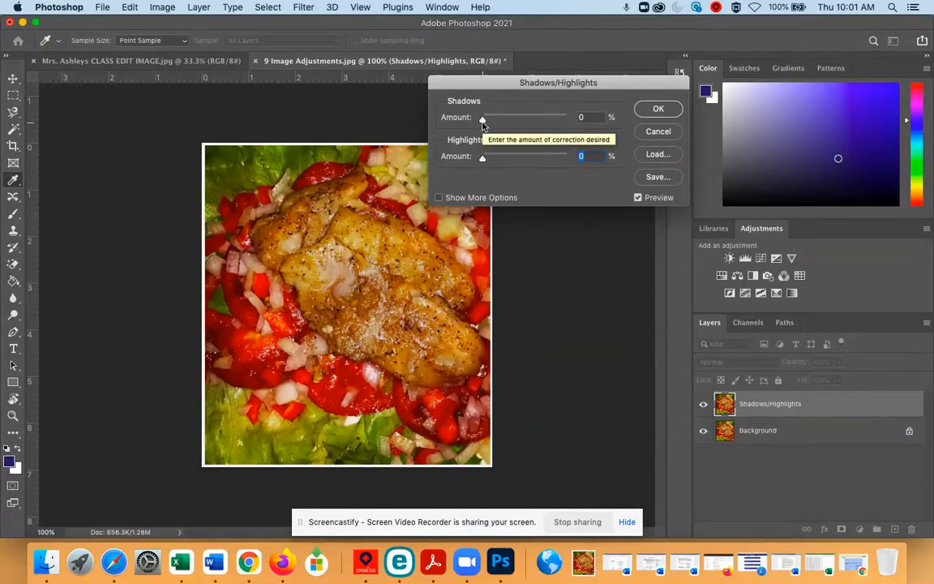
# - Apply the Shadows/Highlights adjustment with shadows at 44% and highlights at 15%, and compare the layer with the original
pyautogui.moveTo(482, 120); pyautogui.dragTo(483, 120)
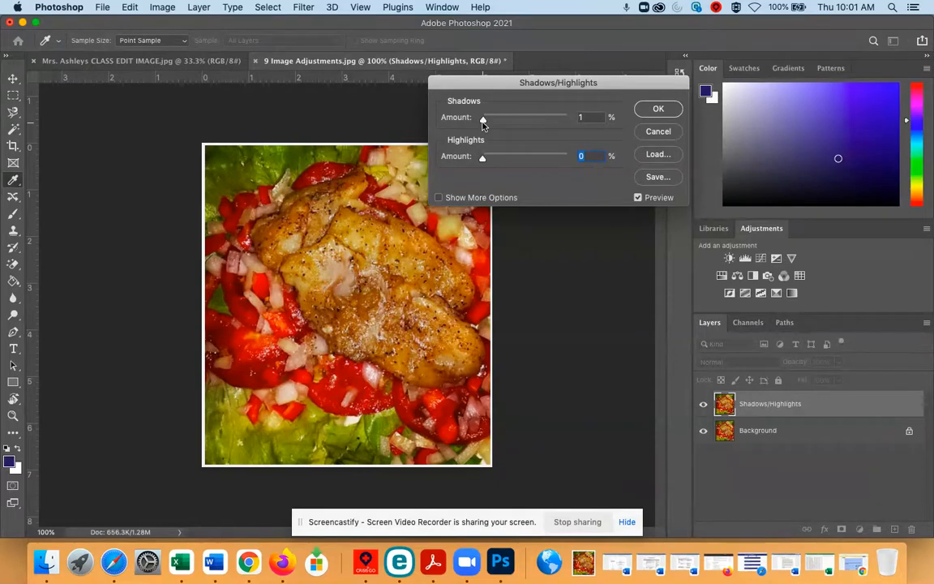
pyautogui.moveTo(482, 120); pyautogui.dragTo(527, 124)
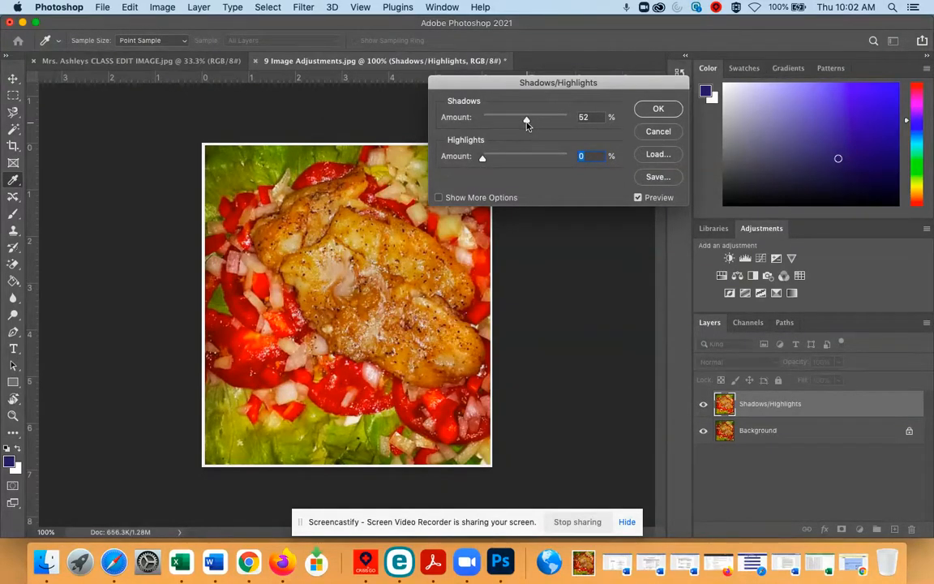
pyautogui.moveTo(527, 124); pyautogui.dragTo(521, 125)
pyautogui.moveTo(521, 125); pyautogui.dragTo(520, 125)
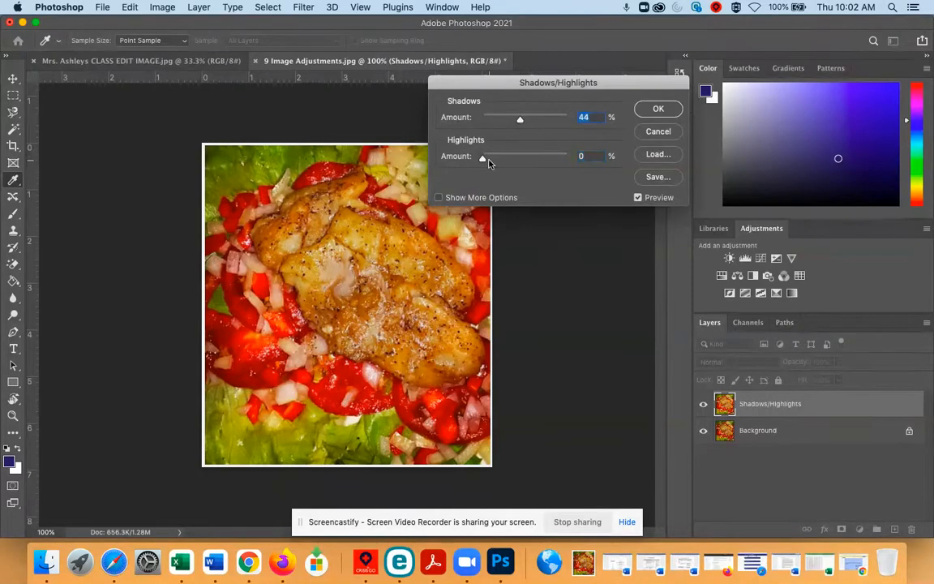
pyautogui.moveTo(483, 161); pyautogui.dragTo(515, 170)
pyautogui.moveTo(511, 169); pyautogui.dragTo(495, 169)
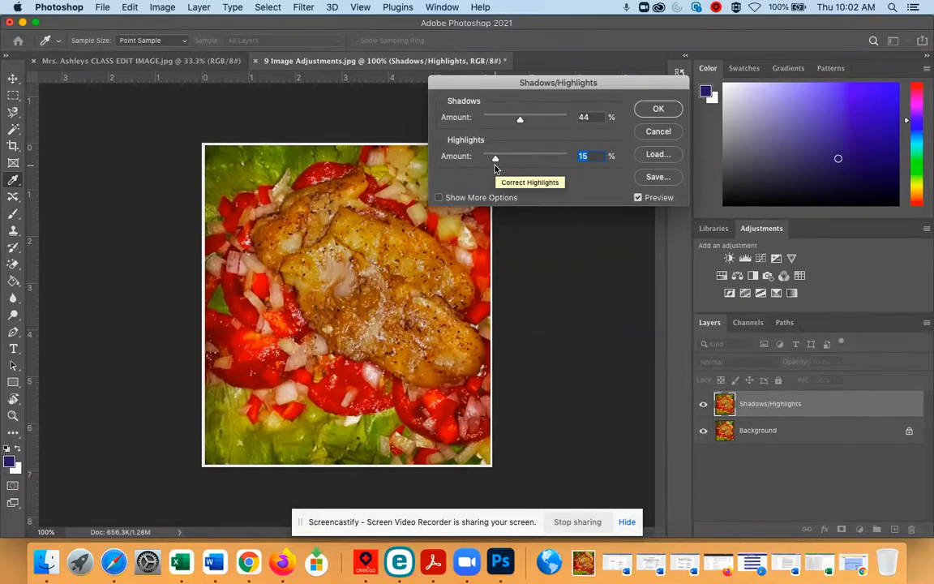
pyautogui.click(659, 109)
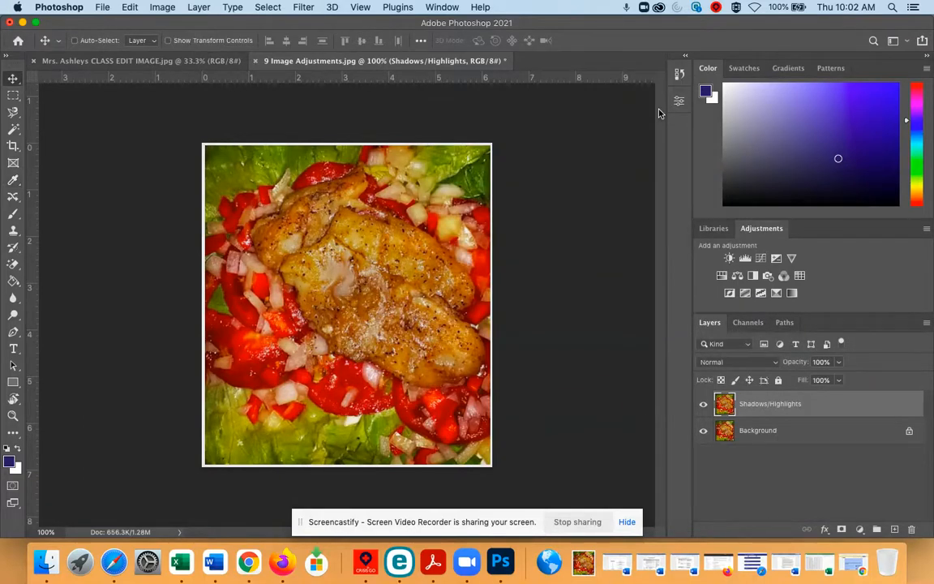
pyautogui.click(703, 404)
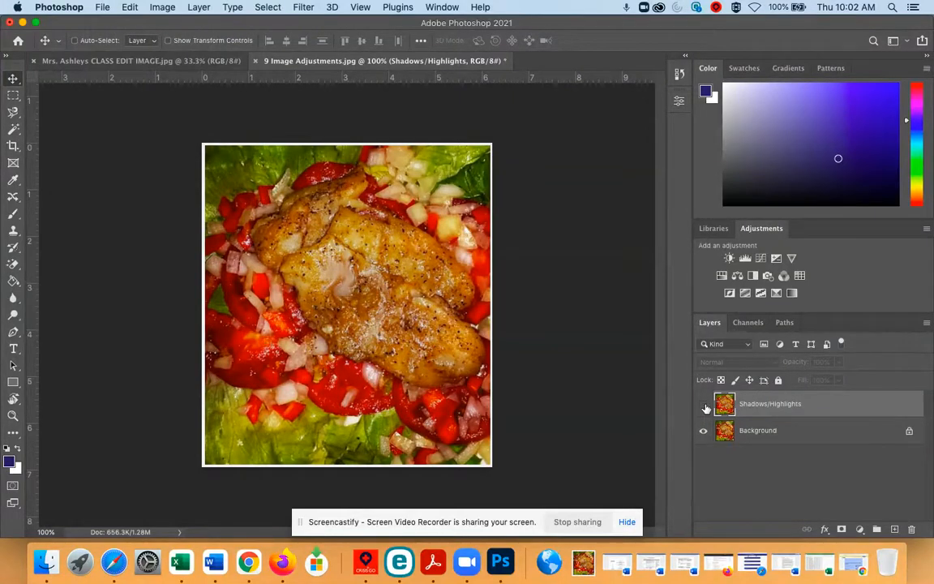
pyautogui.click(703, 405)
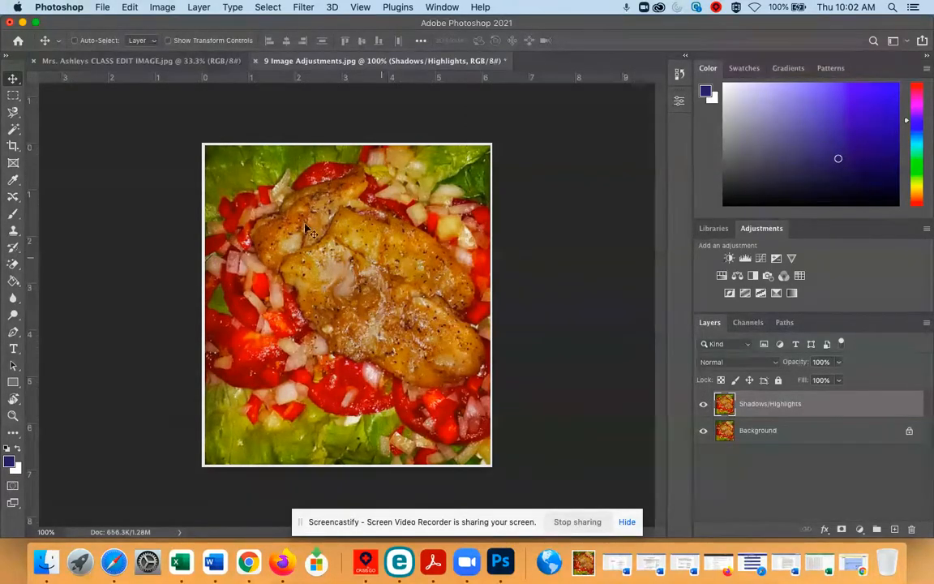
# - Duplicate the Shadows/Highlights layer as a new layer named Vibrance
pyautogui.click(198, 7)
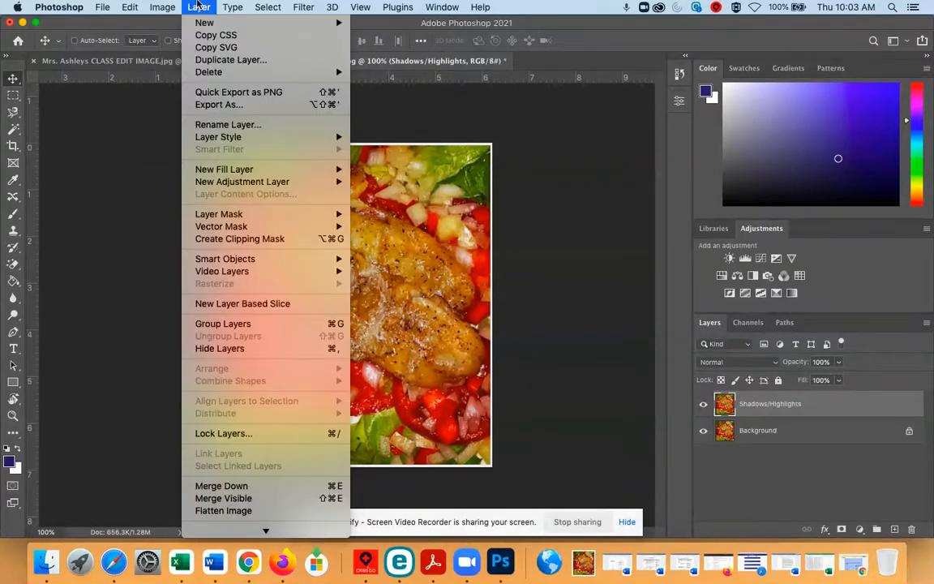
pyautogui.click(221, 60)
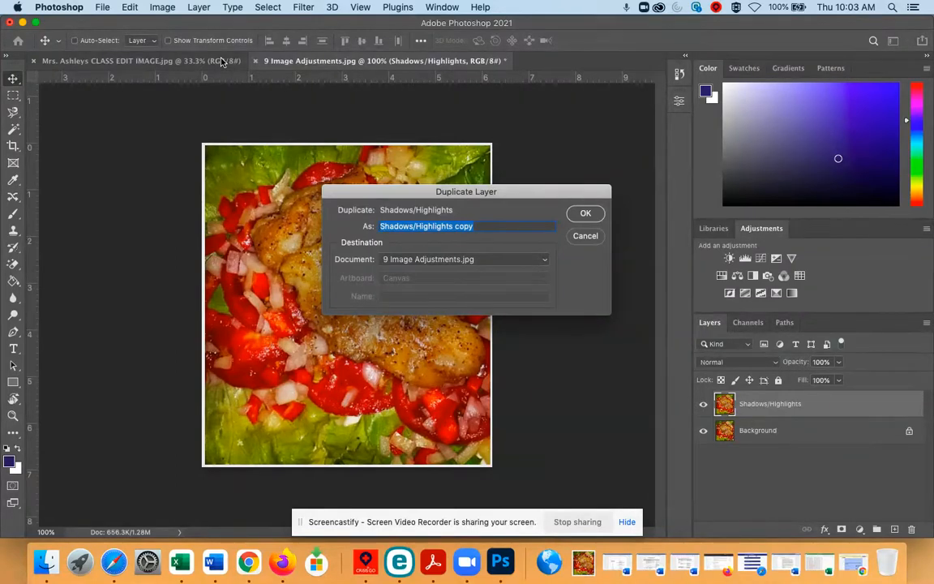
pyautogui.write('Vibrance')
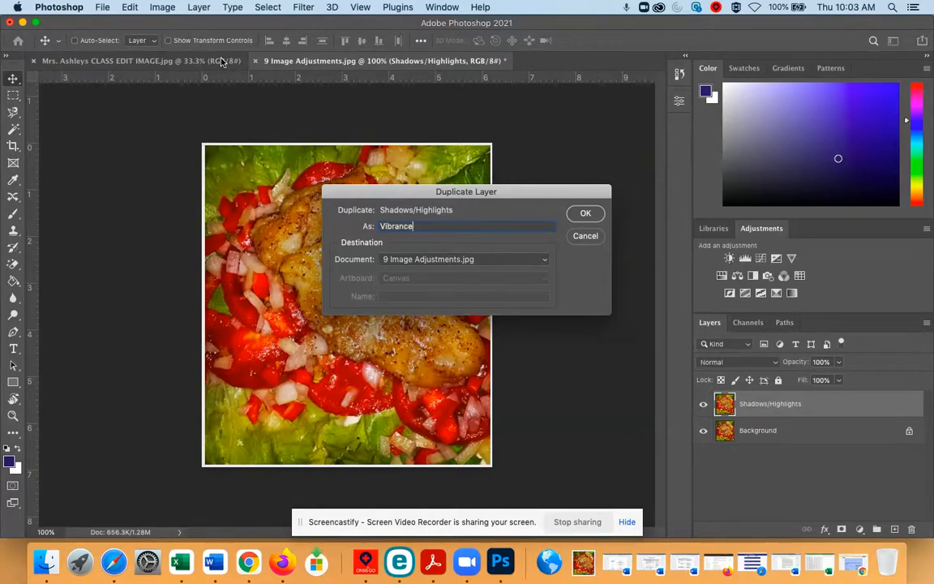
pyautogui.click(586, 213)
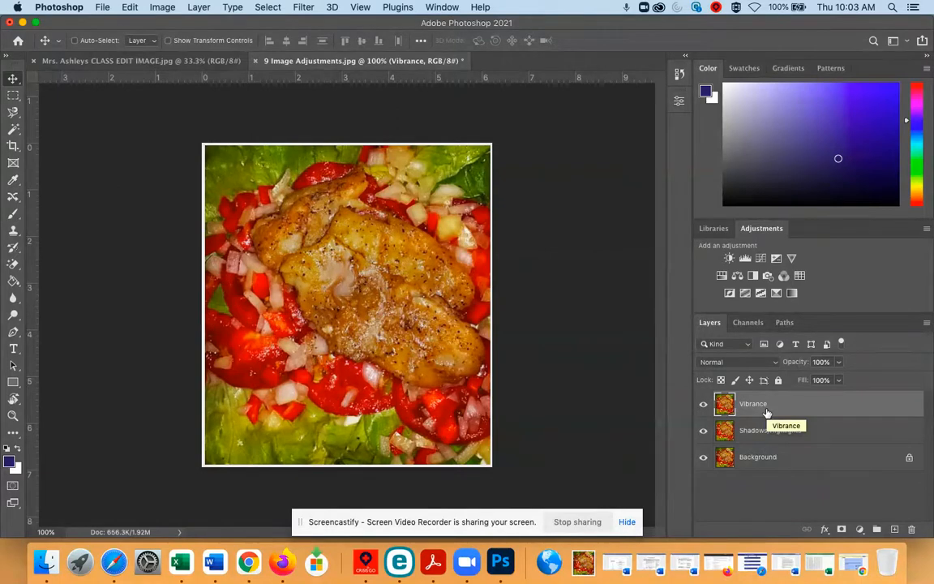
pyautogui.click(704, 405)
pyautogui.click(704, 404)
# - Open the Vibrance adjustment on the Vibrance layer, test vibrance up to +100, and return it to 0
pyautogui.click(193, 6)
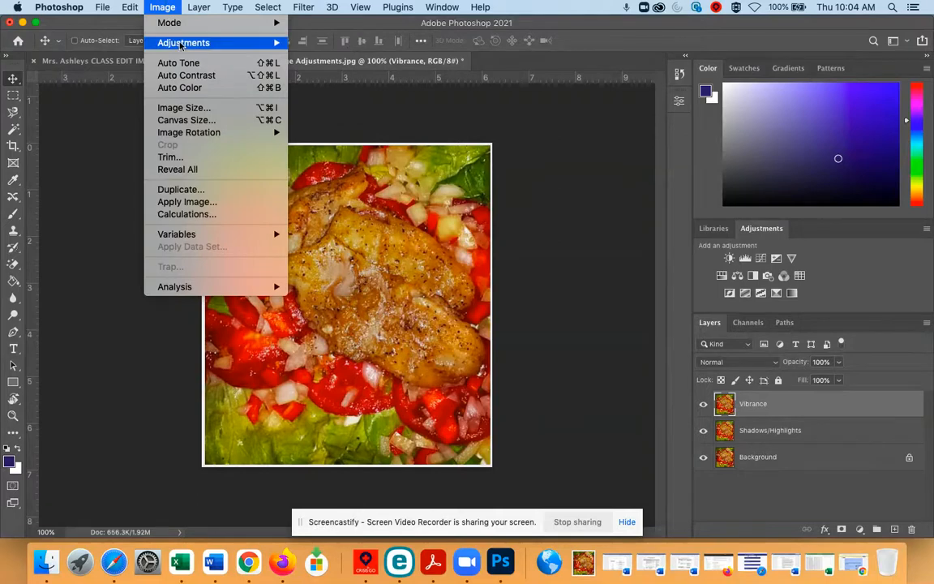
pyautogui.moveTo(180, 45)
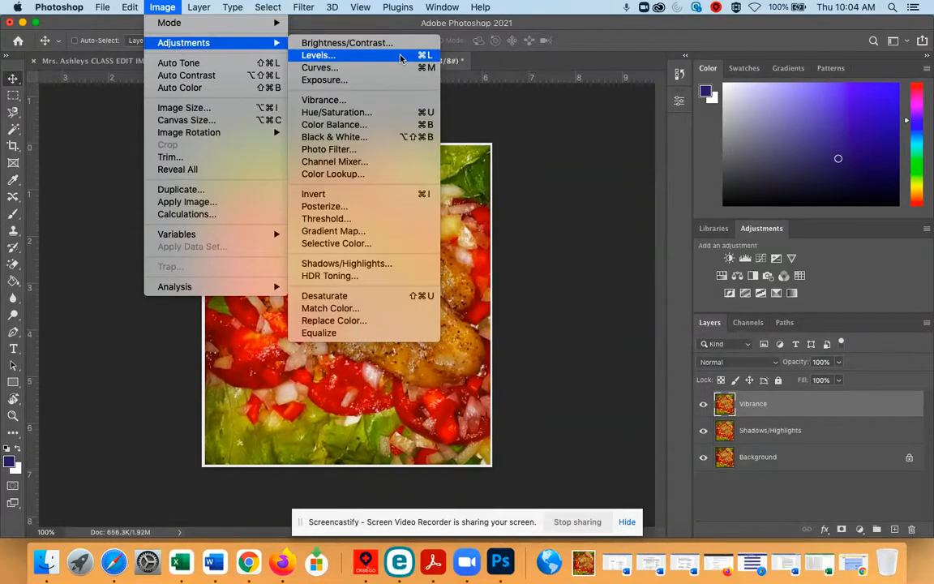
pyautogui.click(398, 99)
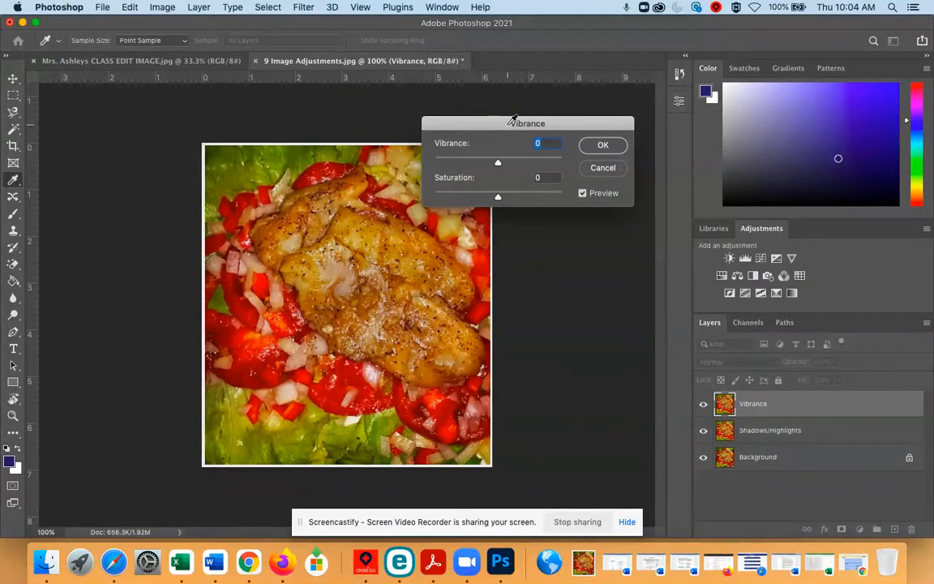
pyautogui.moveTo(500, 161)
pyautogui.mouseDown()
pyautogui.moveTo(576, 172)
pyautogui.moveTo(419, 164)
pyautogui.moveTo(497, 163)
pyautogui.mouseUp()
pyautogui.moveTo(496, 198)
pyautogui.mouseDown()
pyautogui.moveTo(573, 209)
pyautogui.moveTo(553, 200)
pyautogui.moveTo(412, 199)
pyautogui.moveTo(491, 199)
pyautogui.moveTo(499, 210)
pyautogui.mouseUp()
pyautogui.moveTo(498, 207); pyautogui.dragTo(497, 203)
pyautogui.moveTo(498, 163); pyautogui.dragTo(513, 163)
pyautogui.moveTo(512, 166); pyautogui.dragTo(527, 166)
pyautogui.moveTo(527, 165); pyautogui.dragTo(590, 172)
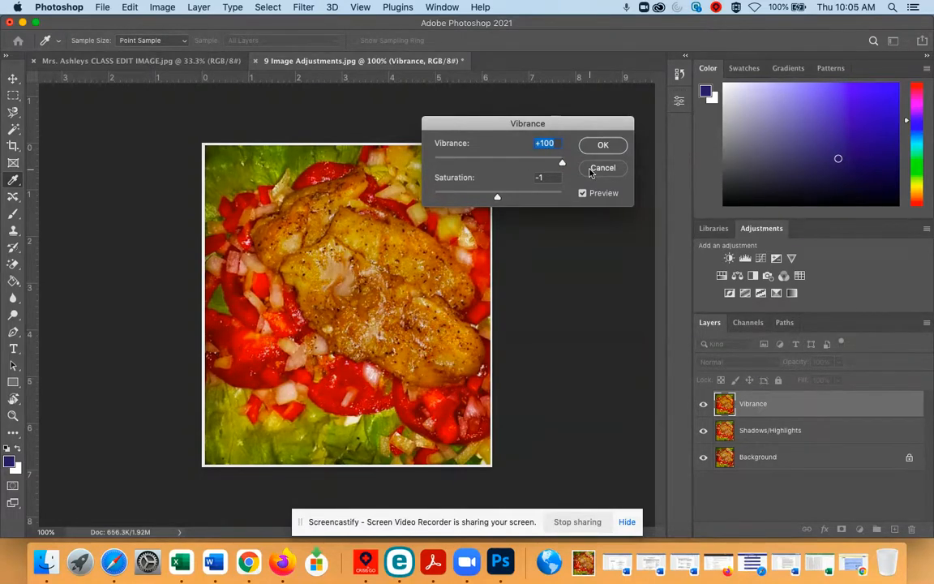
pyautogui.moveTo(560, 161); pyautogui.dragTo(498, 166)
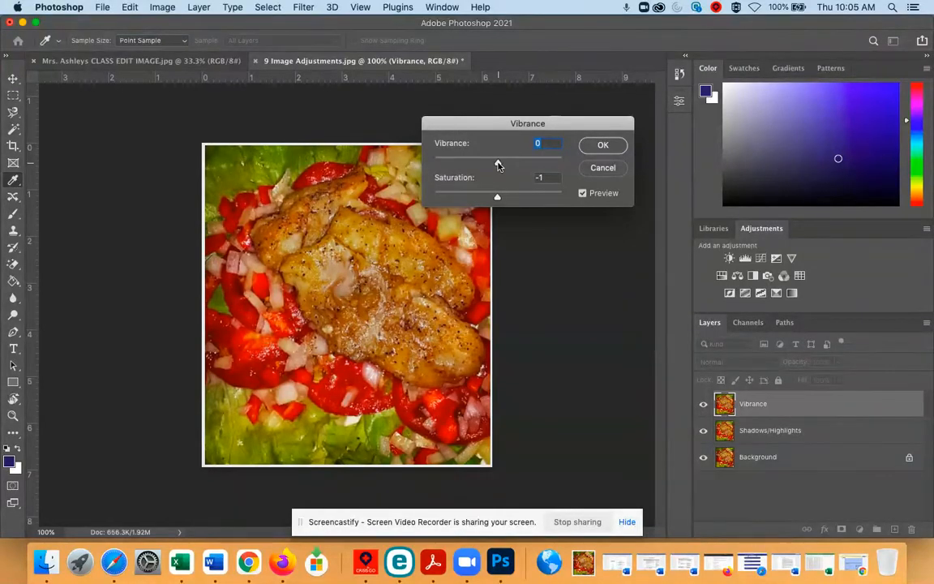
# - Set vibrance to +40 and saturation to +18, and apply the adjustment
pyautogui.moveTo(498, 166); pyautogui.dragTo(519, 167)
pyautogui.moveTo(497, 196)
pyautogui.mouseDown()
pyautogui.moveTo(433, 198)
pyautogui.moveTo(499, 200)
pyautogui.mouseUp()
pyautogui.moveTo(497, 200)
pyautogui.mouseDown()
pyautogui.moveTo(579, 216)
pyautogui.moveTo(496, 195)
pyautogui.moveTo(510, 195)
pyautogui.mouseUp()
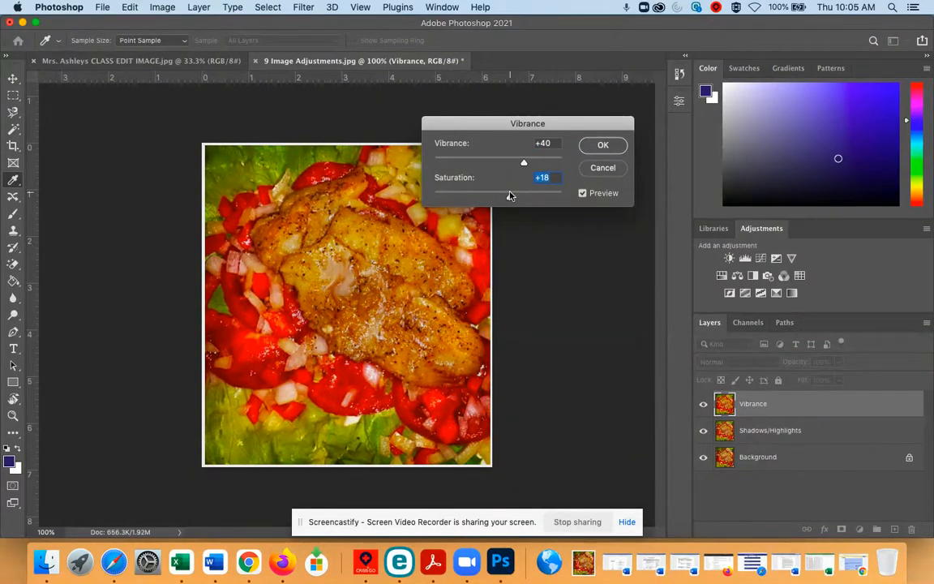
pyautogui.click(602, 145)
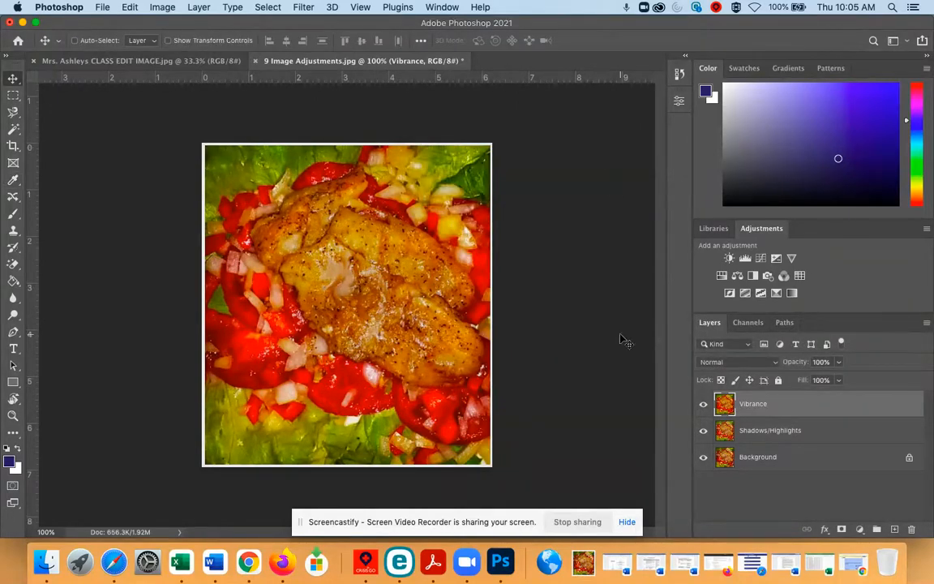
# - Compare the image with and without the Vibrance layer by switching its visibility off and on repeatedly
pyautogui.click(705, 408)
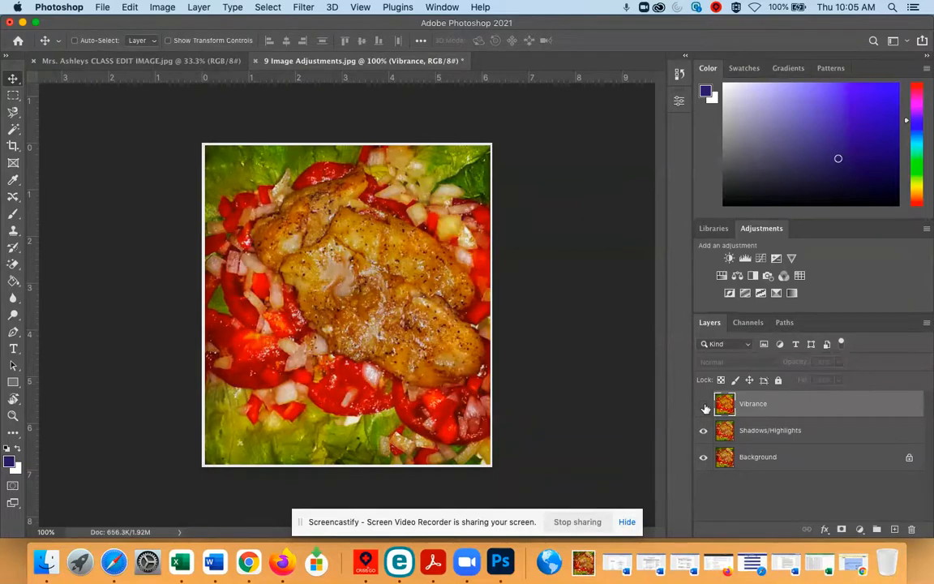
pyautogui.click(705, 408)
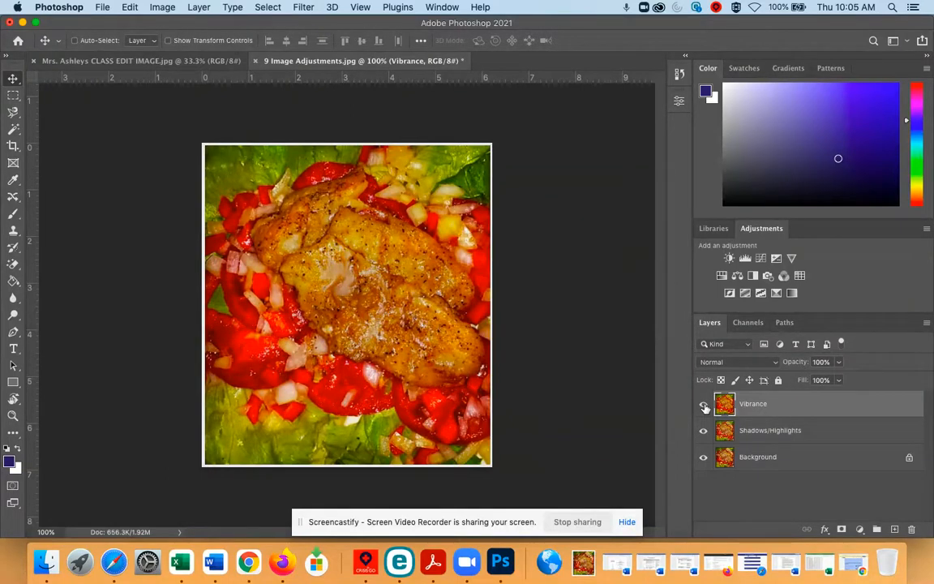
pyautogui.click(705, 407)
pyautogui.click(704, 408)
pyautogui.click(705, 407)
pyautogui.click(705, 408)
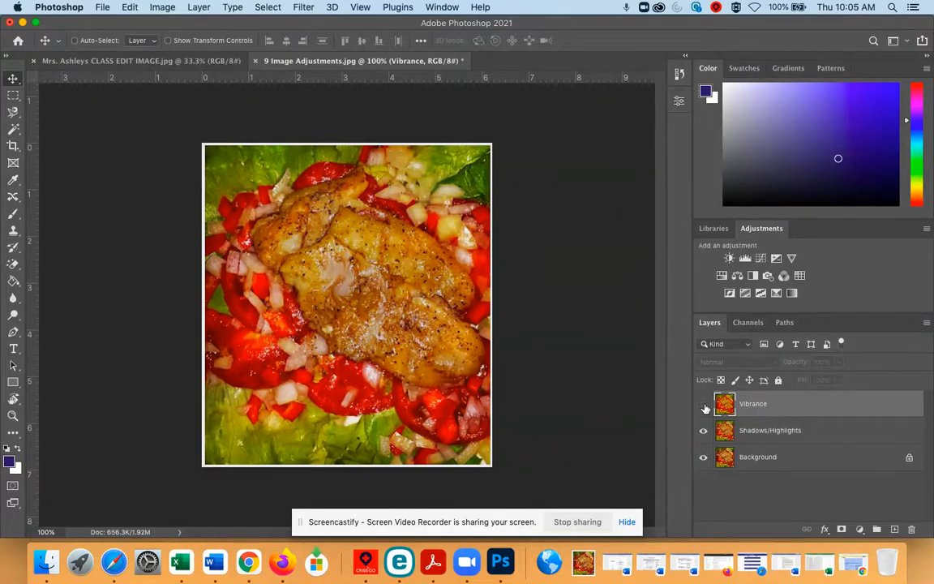
pyautogui.click(704, 408)
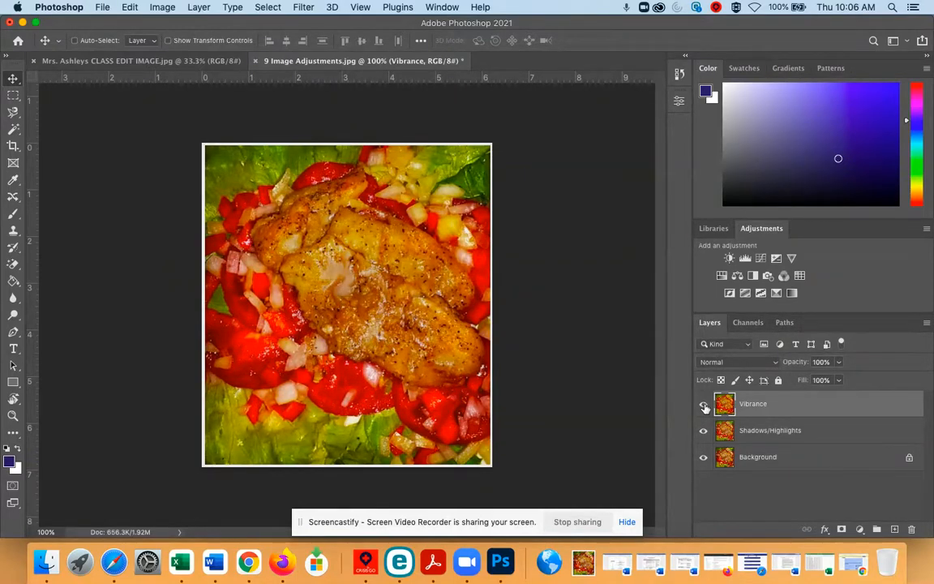
pyautogui.click(704, 408)
pyautogui.click(704, 408)
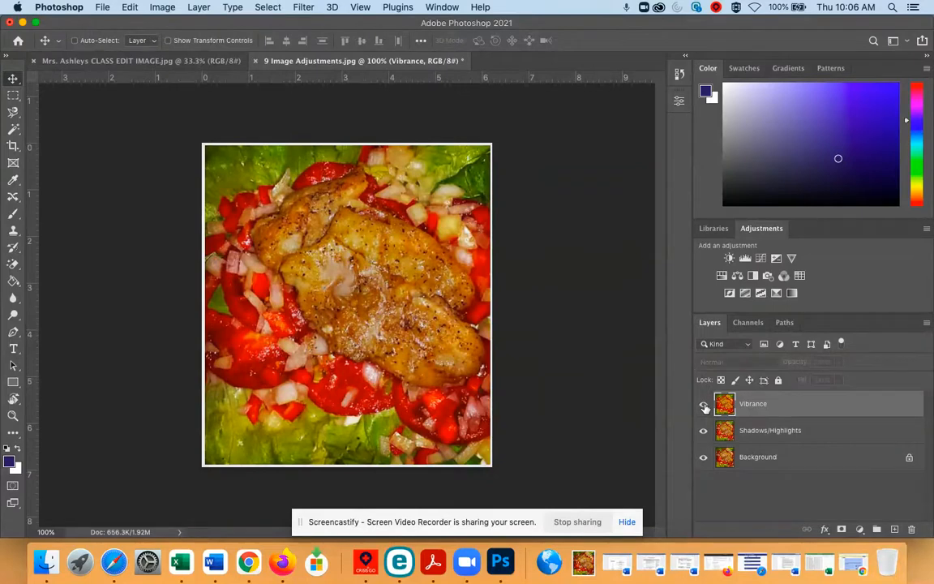
pyautogui.click(705, 408)
pyautogui.click(704, 408)
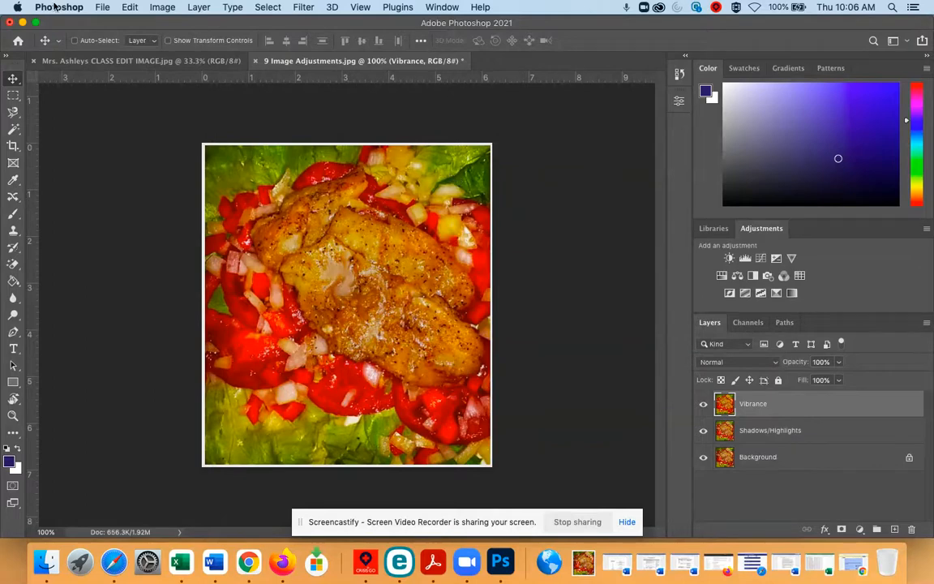
# - Duplicate the Vibrance layer as a new layer named Color Balance, and switch the new layer's visibility off and on
pyautogui.click(198, 7)
pyautogui.click(215, 59)
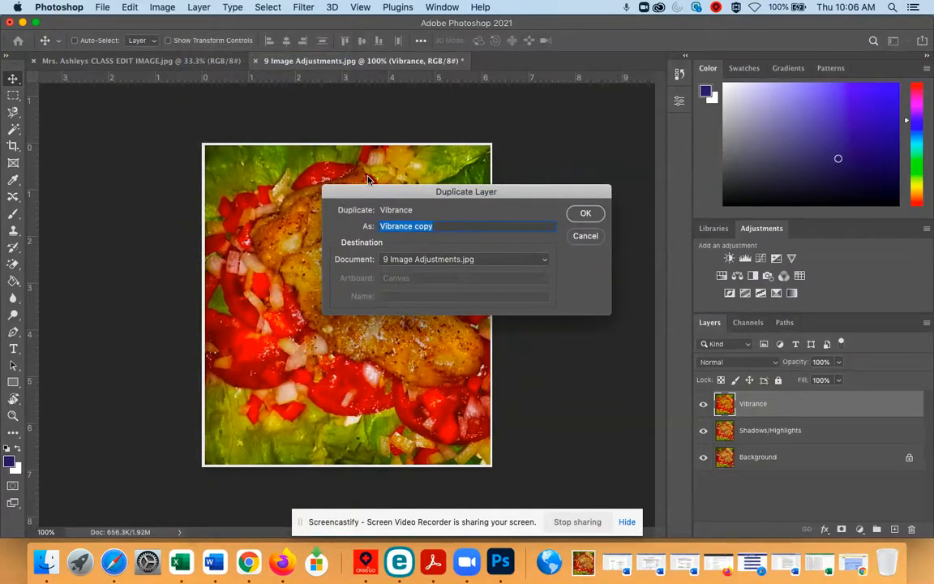
pyautogui.write('C')
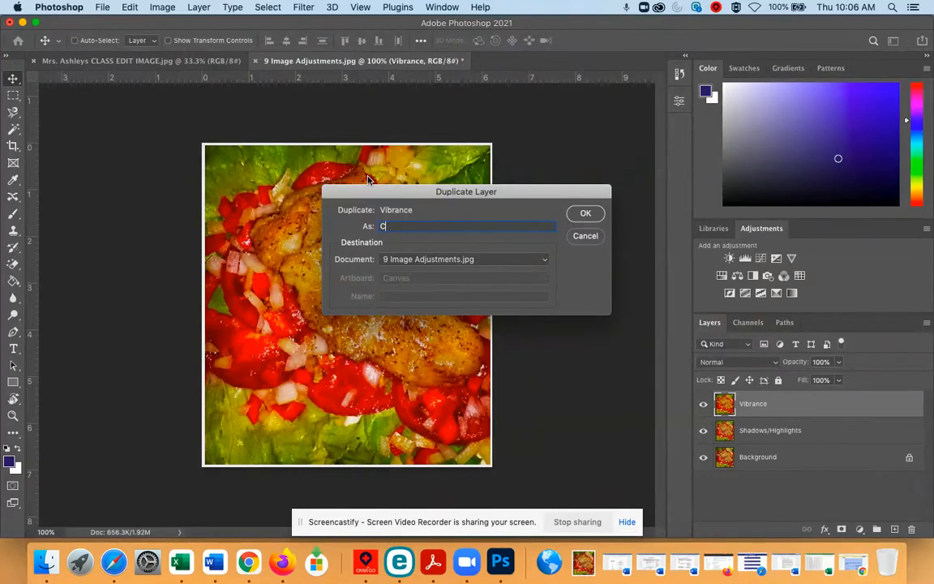
pyautogui.write('olor Balance')
pyautogui.click(587, 213)
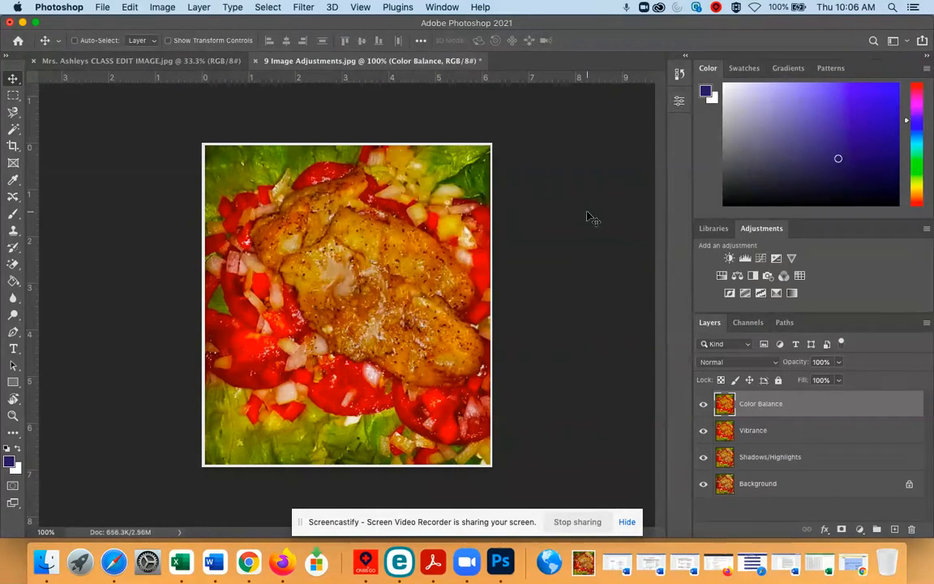
pyautogui.click(703, 405)
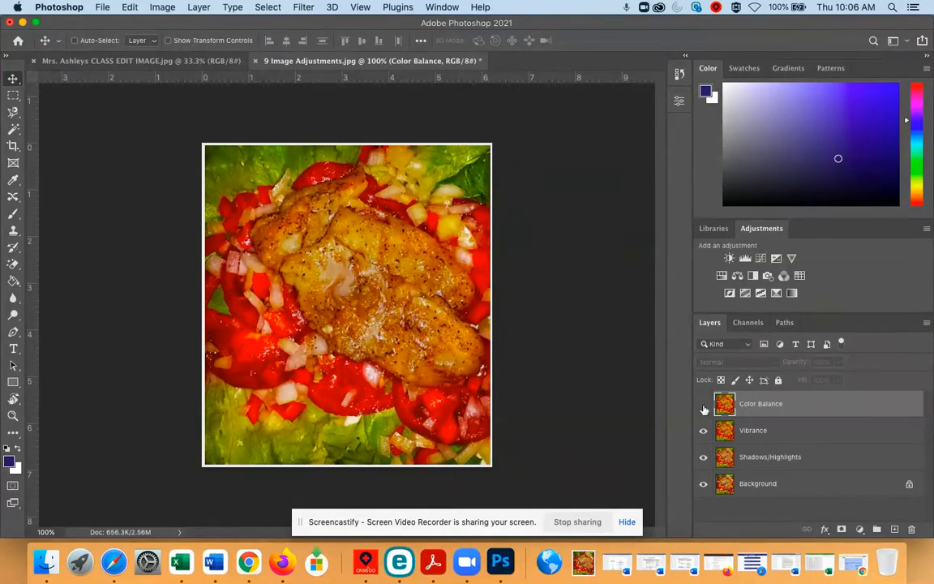
pyautogui.click(703, 405)
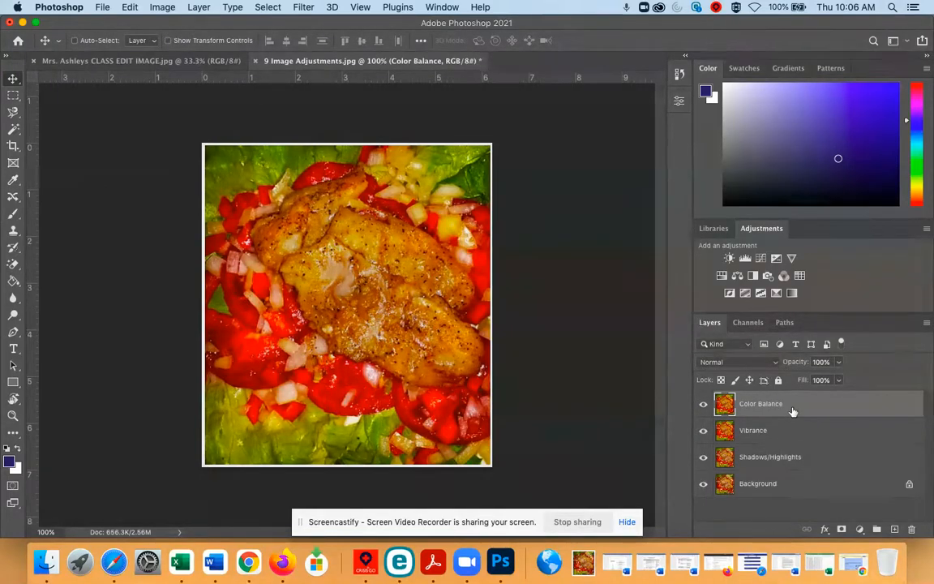
# - Open the Color Balance adjustment on the Color Balance layer and switch the tone balance through Shadows, Highlights and back to Midtones
pyautogui.click(175, 6)
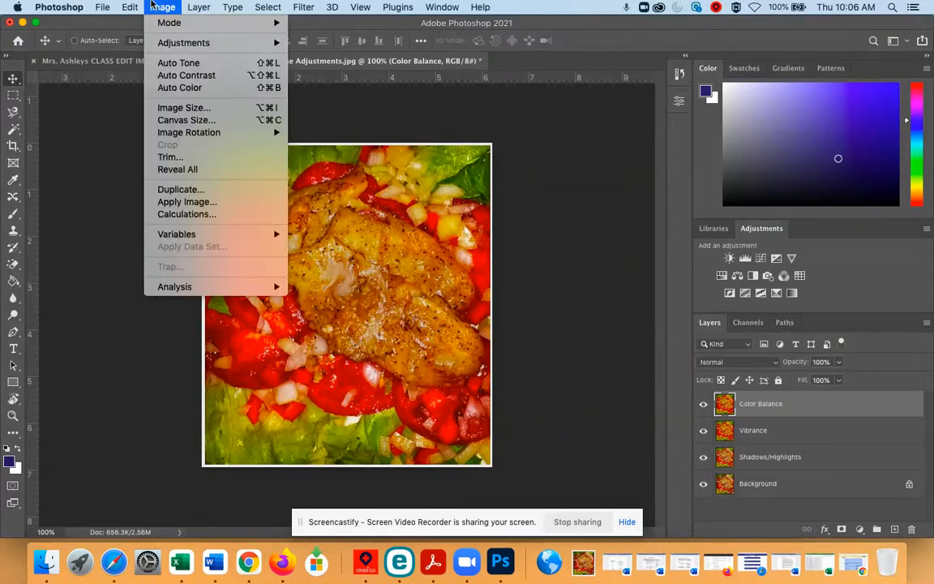
pyautogui.moveTo(168, 45)
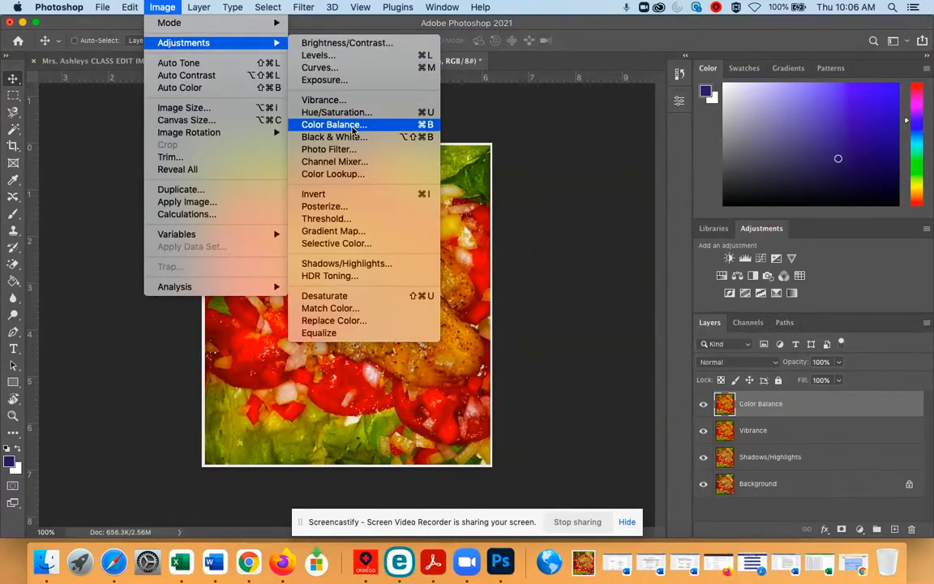
pyautogui.click(319, 124)
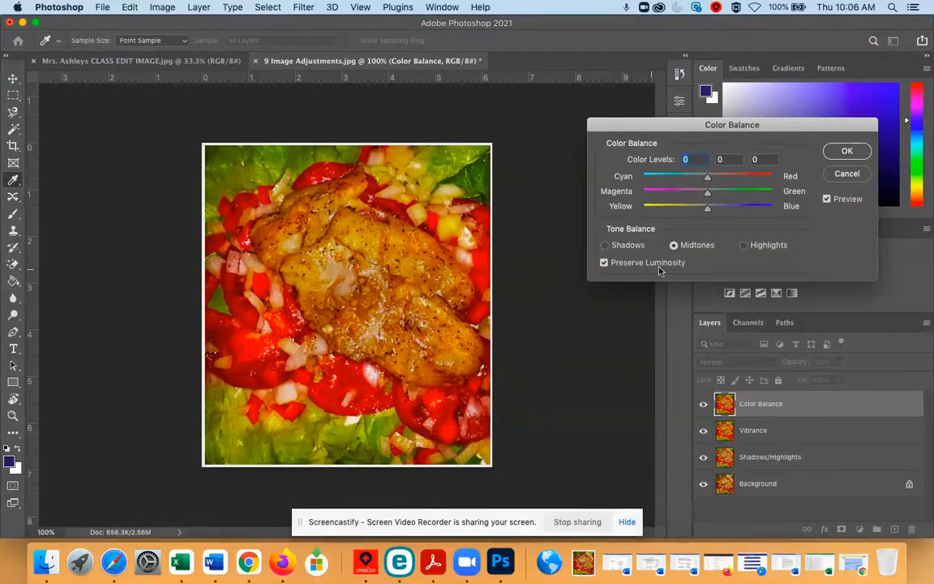
pyautogui.click(605, 246)
pyautogui.click(743, 245)
pyautogui.click(673, 246)
# - Test the midtones' cyan-red level at +100 and -100, and return it to 0
pyautogui.moveTo(708, 180); pyautogui.dragTo(782, 179)
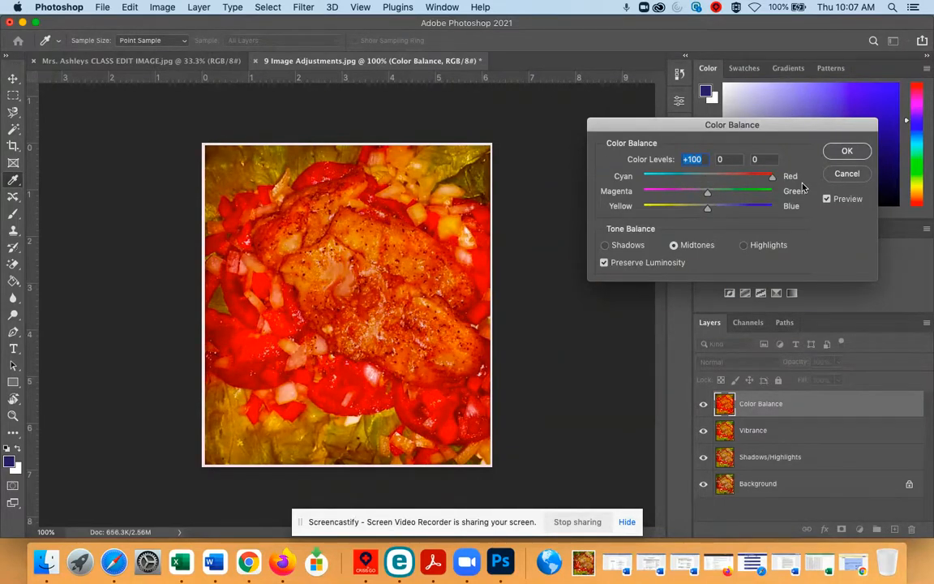
pyautogui.moveTo(772, 176); pyautogui.dragTo(610, 166)
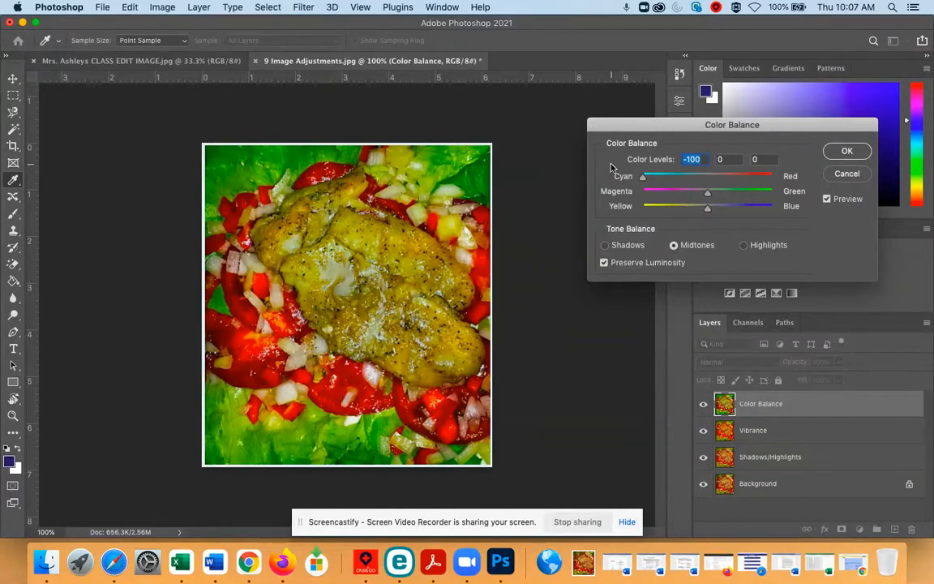
pyautogui.moveTo(643, 177); pyautogui.dragTo(708, 185)
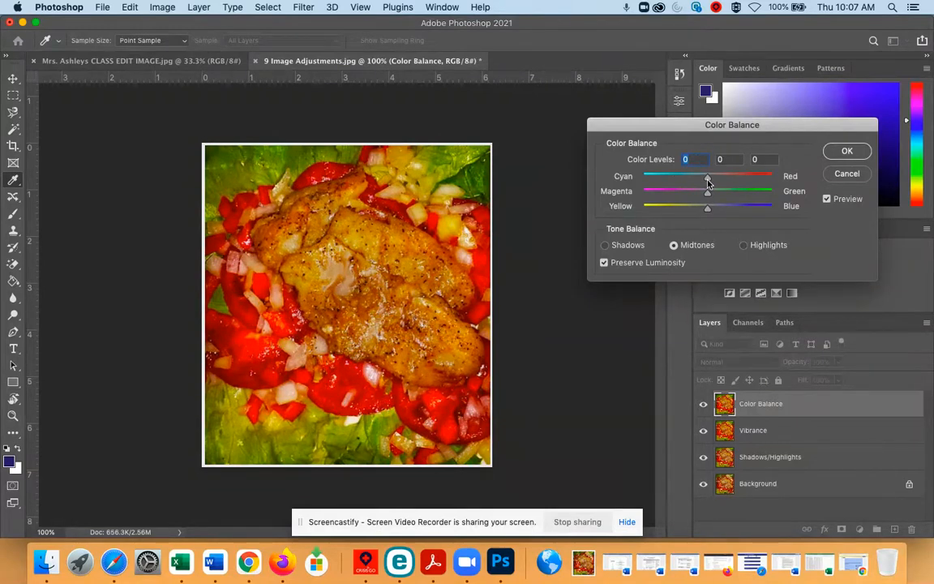
# - Switch the tone balance to Highlights and to Shadows, and apply the Color Balance adjustment with the color levels left at 0
pyautogui.moveTo(707, 191); pyautogui.dragTo(707, 224)
pyautogui.click(744, 246)
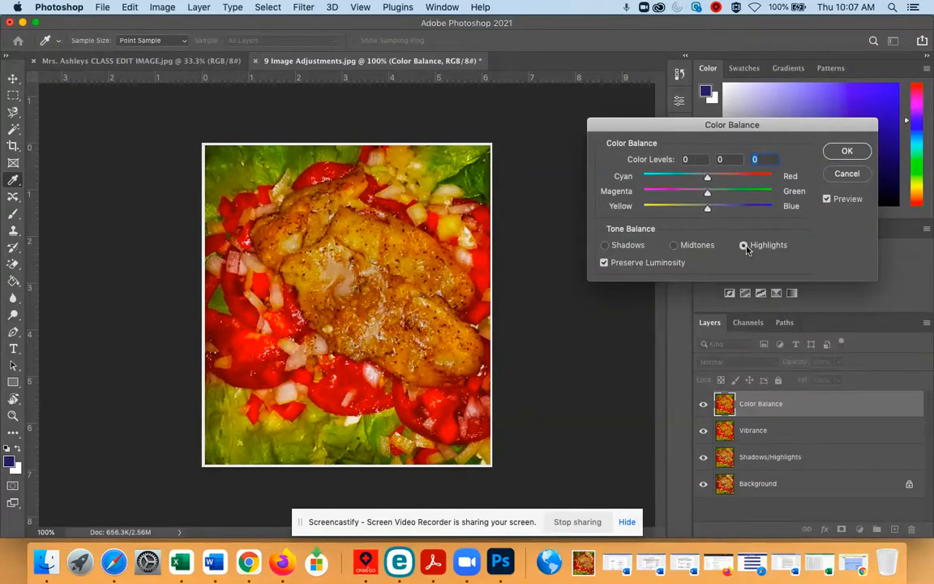
pyautogui.click(604, 245)
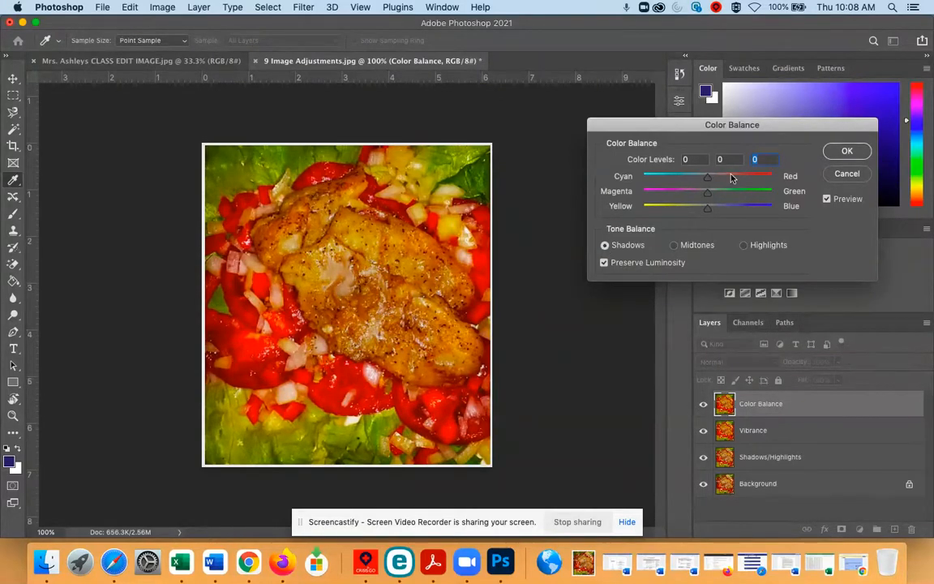
pyautogui.click(847, 151)
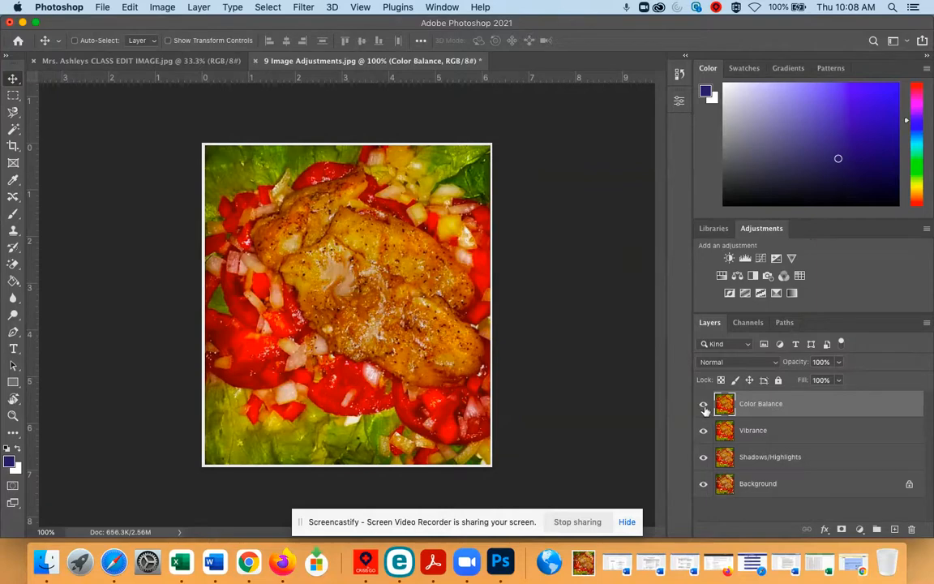
# - Compare the adjustments by hiding the Color Balance, Vibrance and Shadows/Highlights layers in turn, and show all of them again
pyautogui.click(704, 407)
pyautogui.click(703, 407)
pyautogui.click(704, 407)
pyautogui.click(704, 431)
pyautogui.click(703, 457)
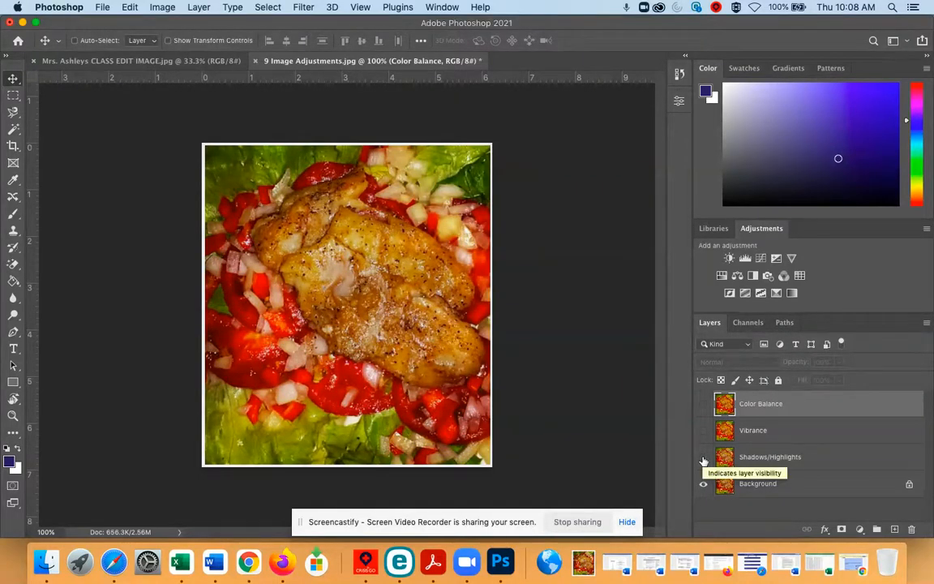
pyautogui.click(703, 459)
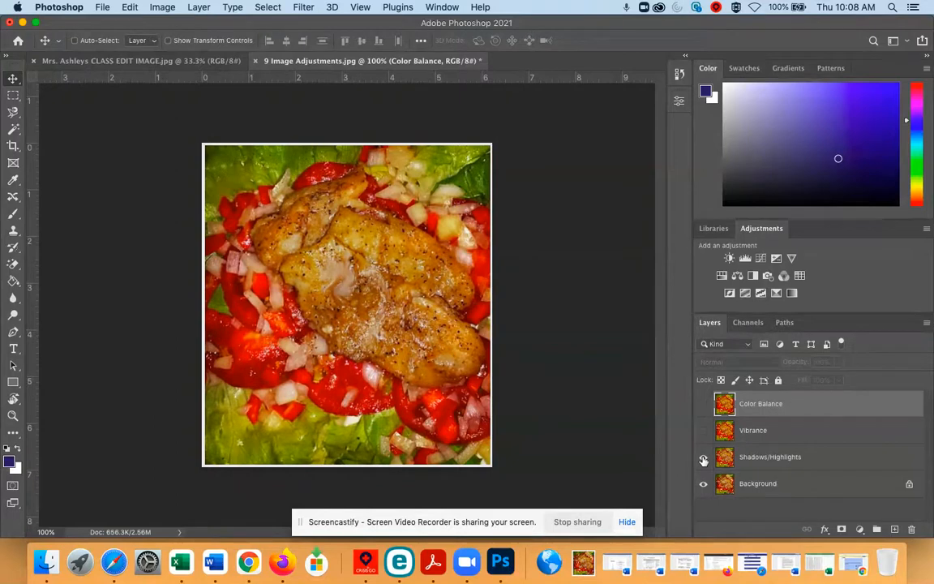
pyautogui.click(704, 432)
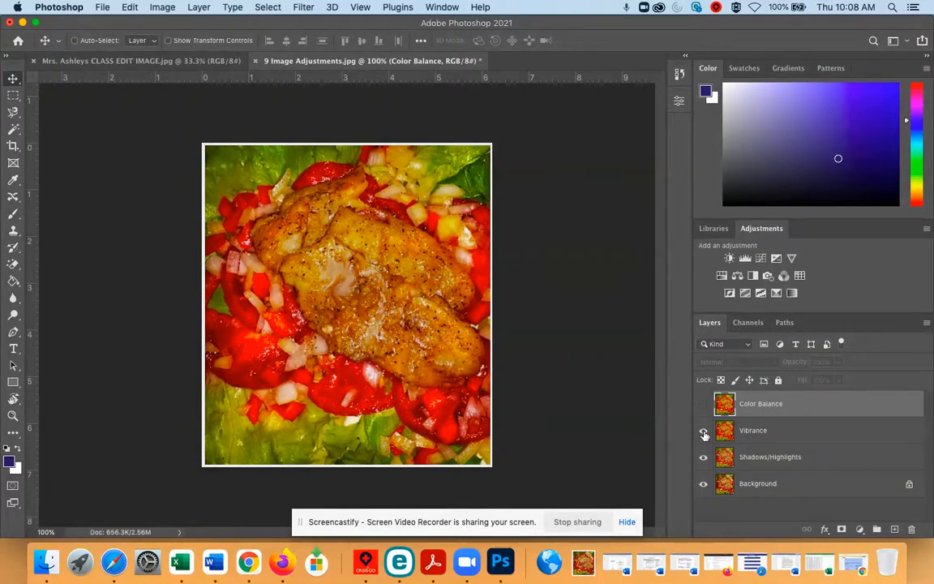
pyautogui.click(703, 406)
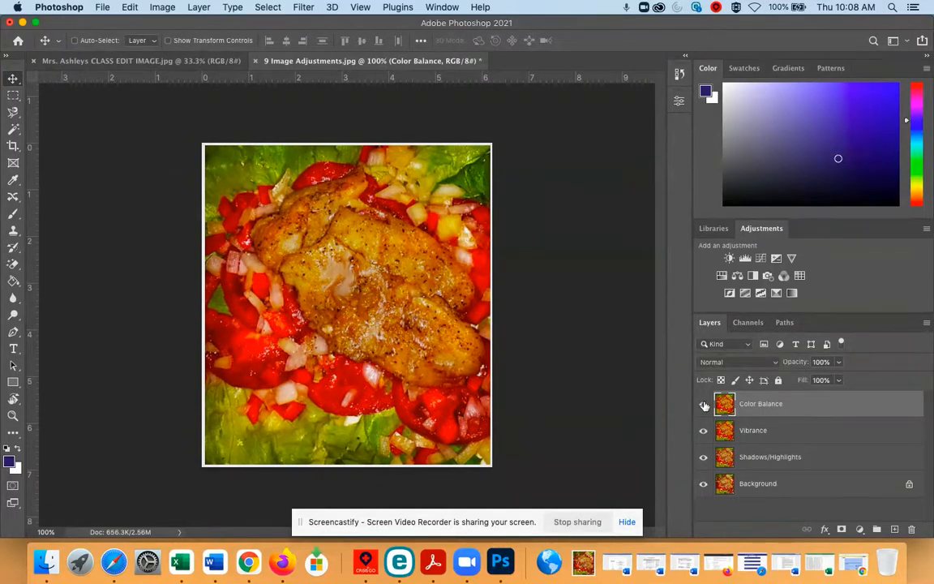
# - Delete the Color Balance layer
pyautogui.click(911, 529)
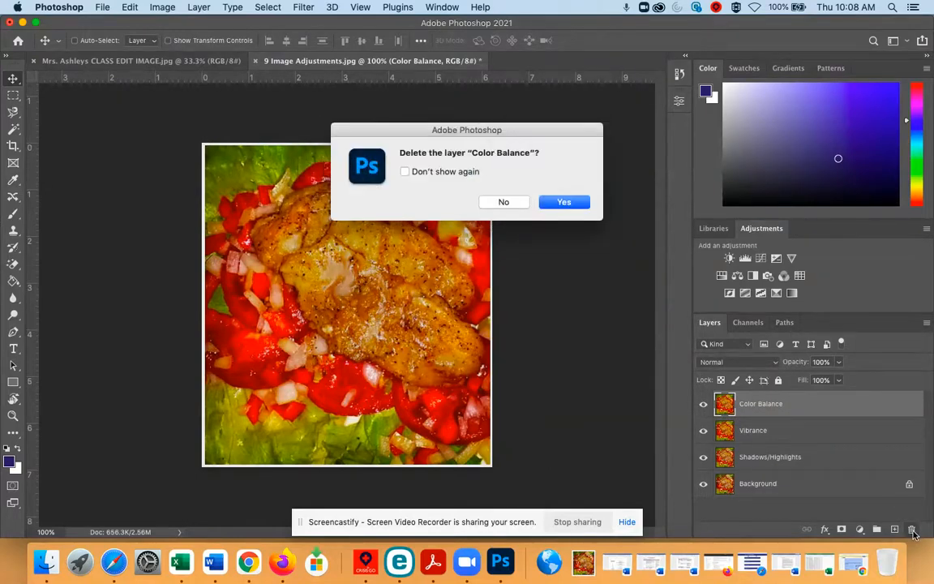
pyautogui.click(563, 202)
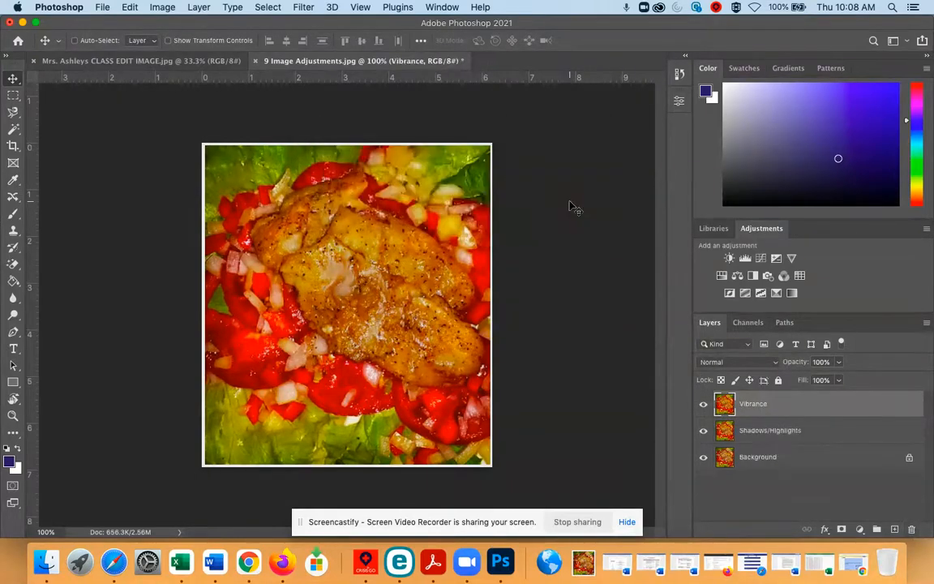